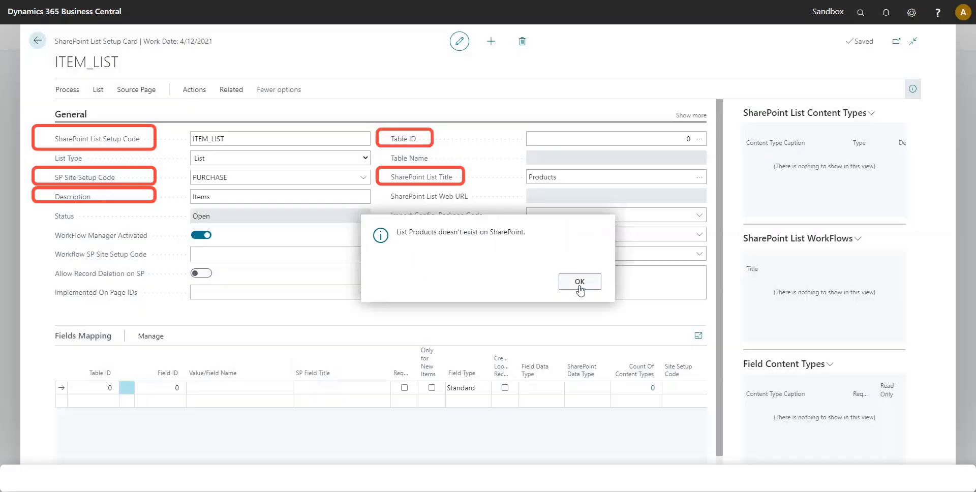
Dismiss the missing-list message and set the Table ID of the ITEM_LIST setup to 27.
left_click(580, 283)
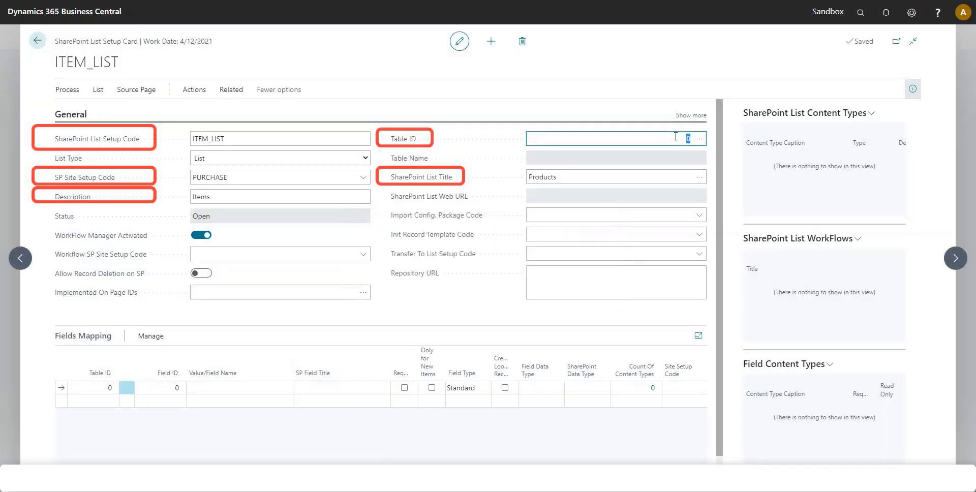
type("27")
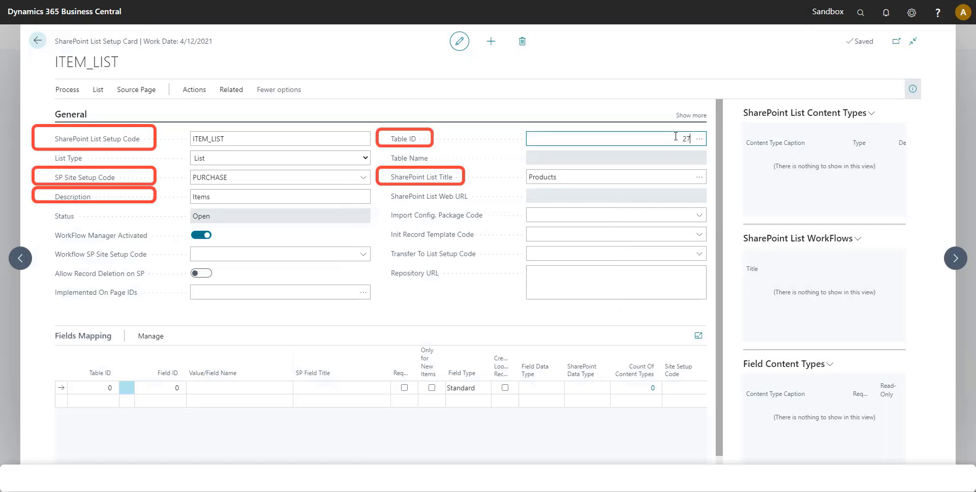
left_click(539, 110)
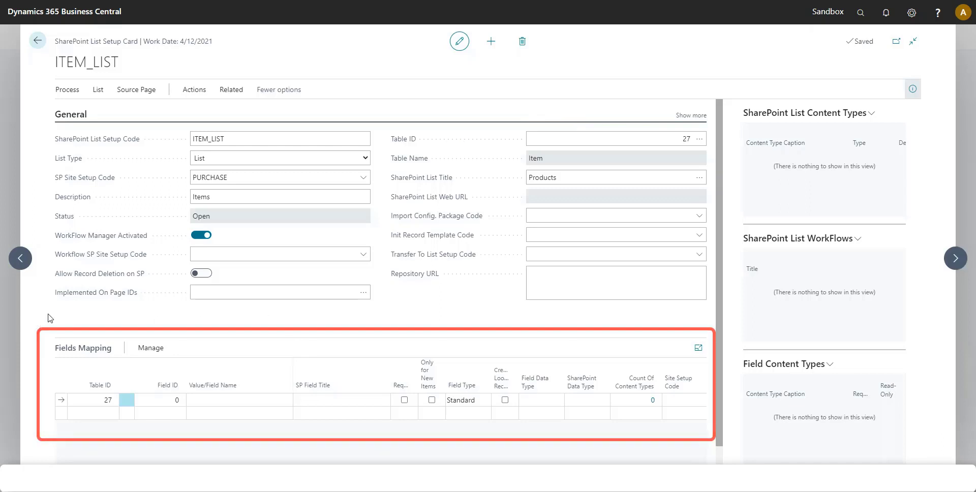
Map field 1, No., from the Item table on the first Fields Mapping line.
left_click(158, 400)
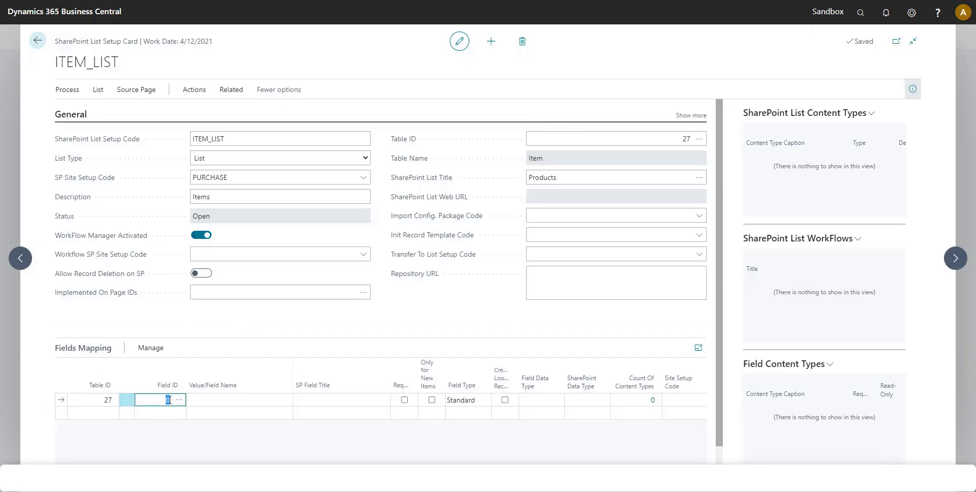
left_click(180, 401)
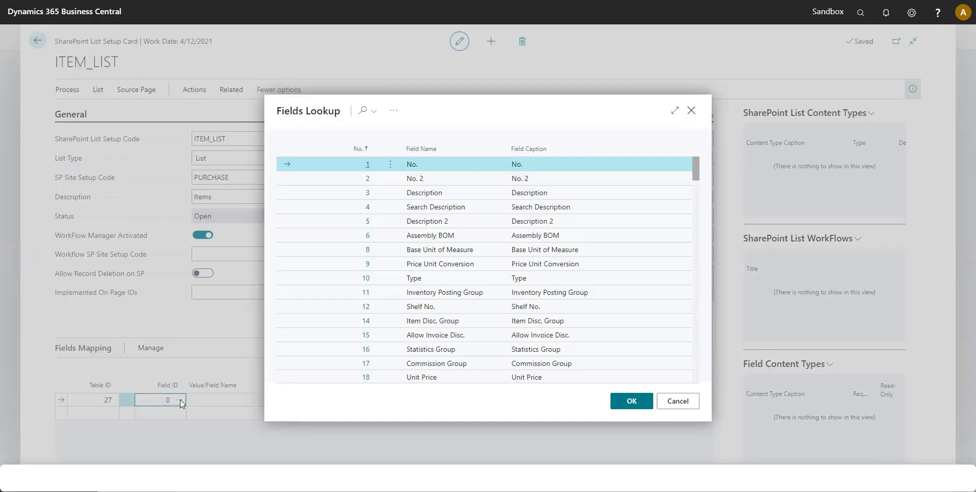
left_click(631, 402)
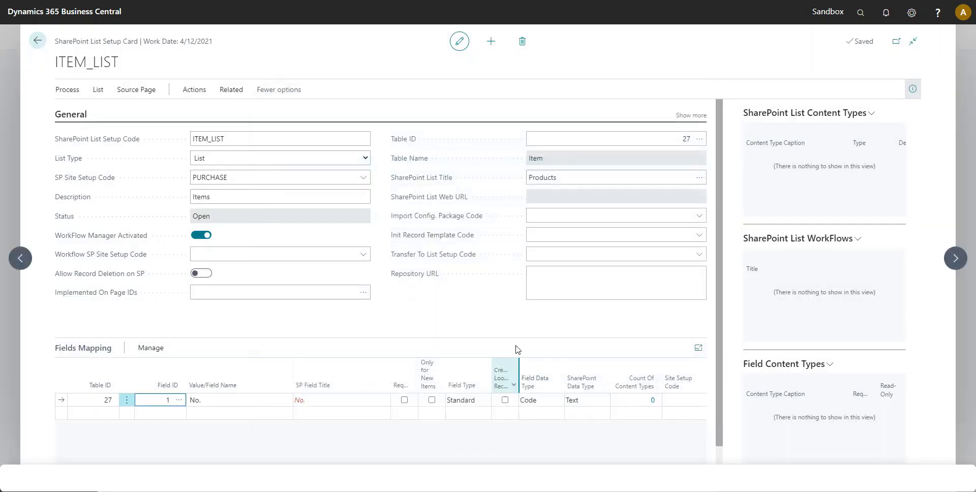
Add a second Fields Mapping line for field 3, Description, of the Item table.
scroll(478, 303, "down", 1)
left_click(155, 362)
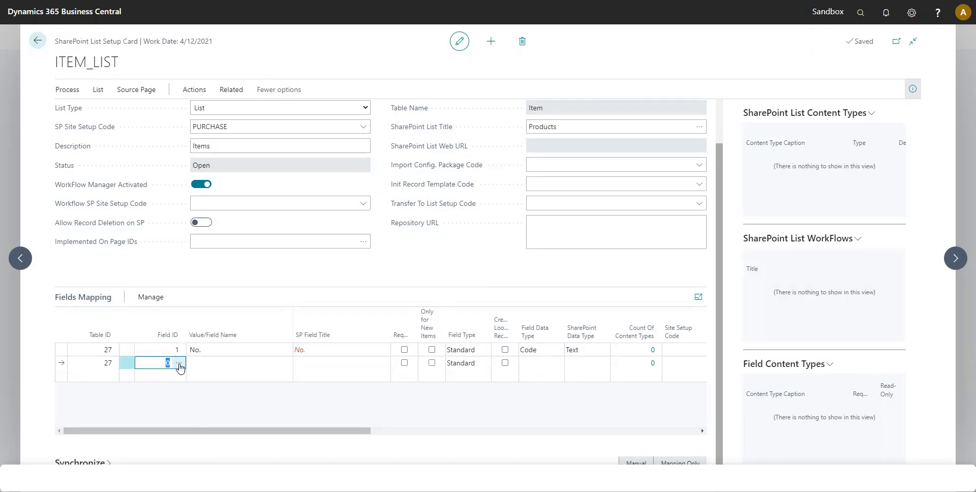
left_click(179, 363)
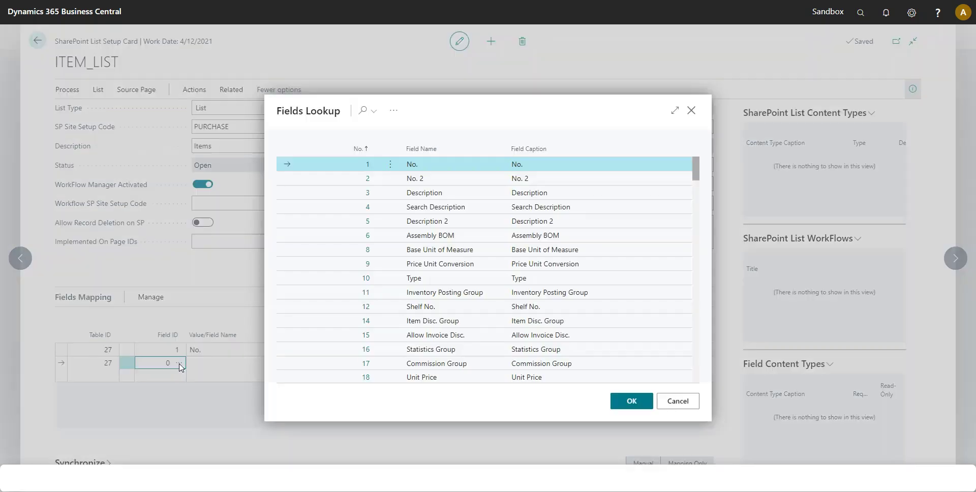
left_click(440, 195)
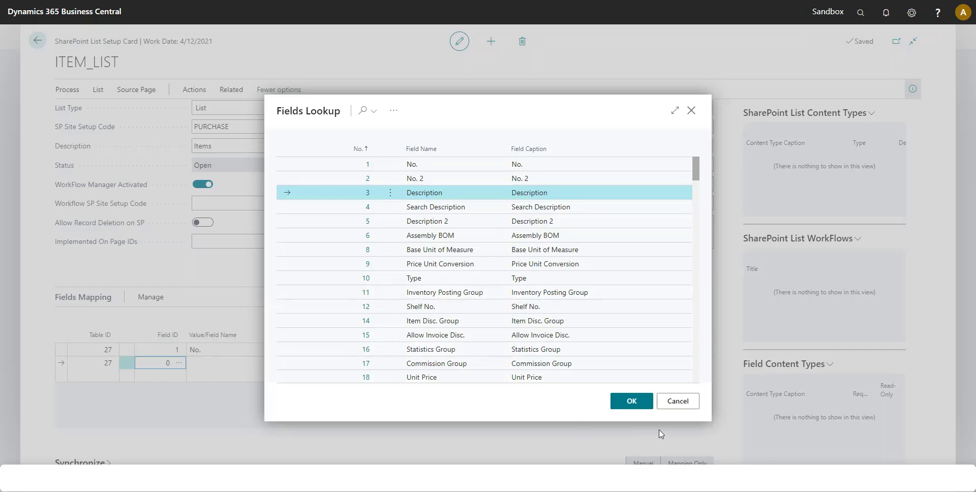
left_click(632, 402)
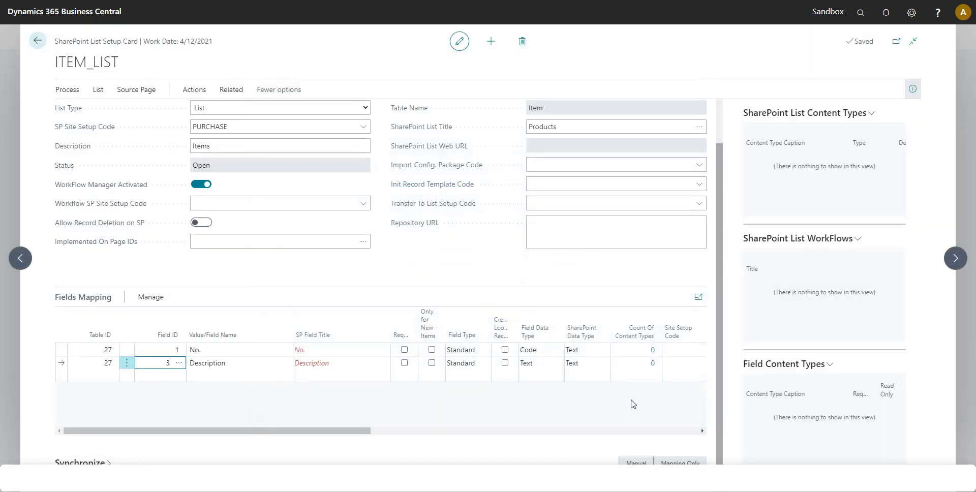
Change the SP Field Title of the Description mapping line to Title.
left_click(340, 363)
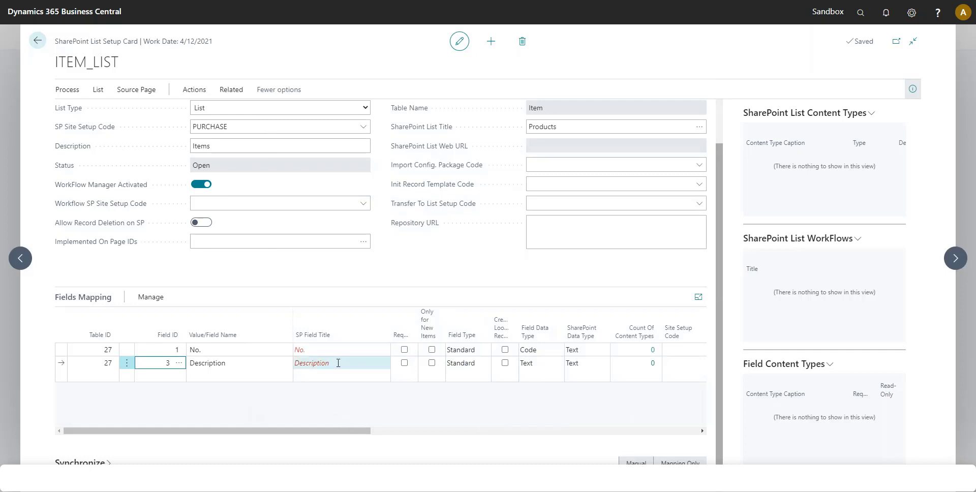
double_click(341, 363)
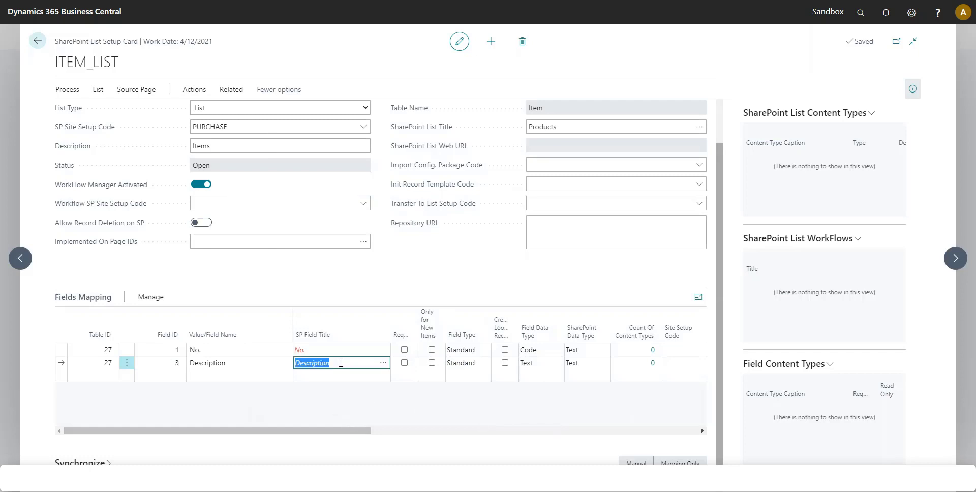
type("Title")
left_click(307, 405)
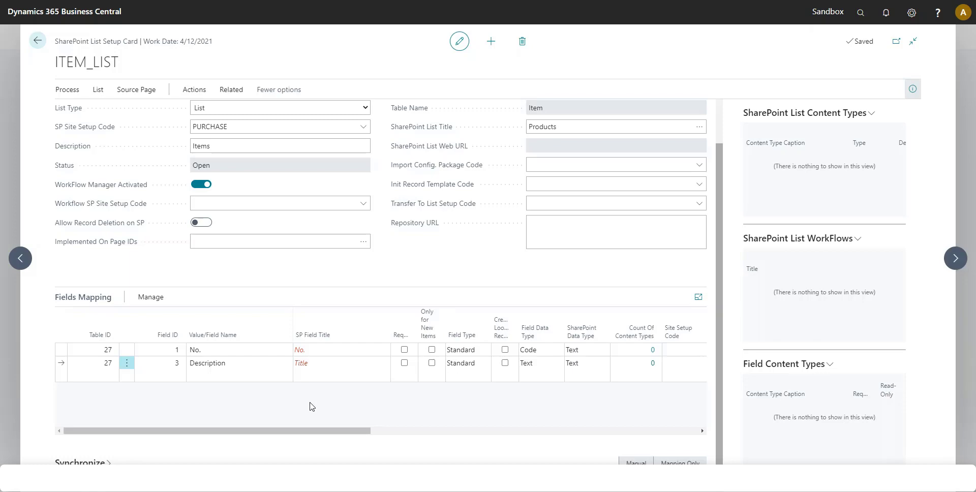
Add a third Fields Mapping line for field 31, Vendor No., of the Item table.
left_click(179, 375)
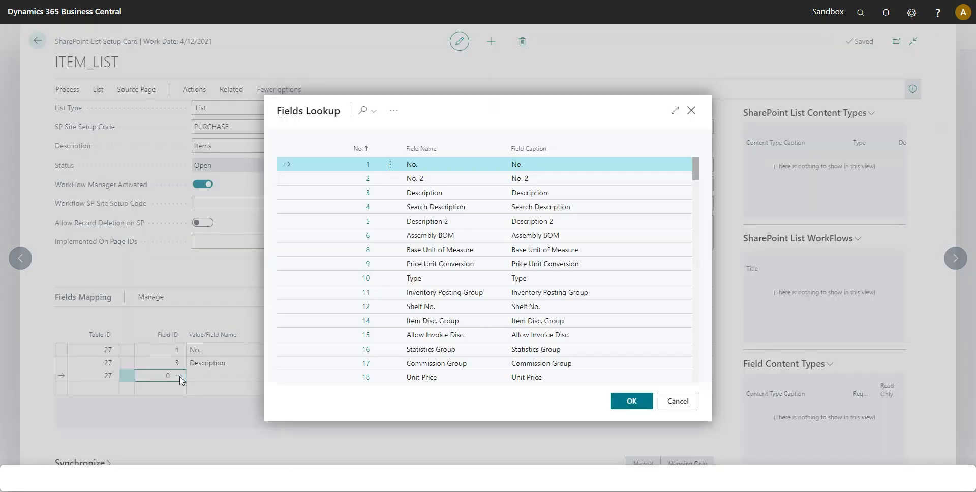
scroll(473, 319, "down", 1)
scroll(473, 318, "down", 2)
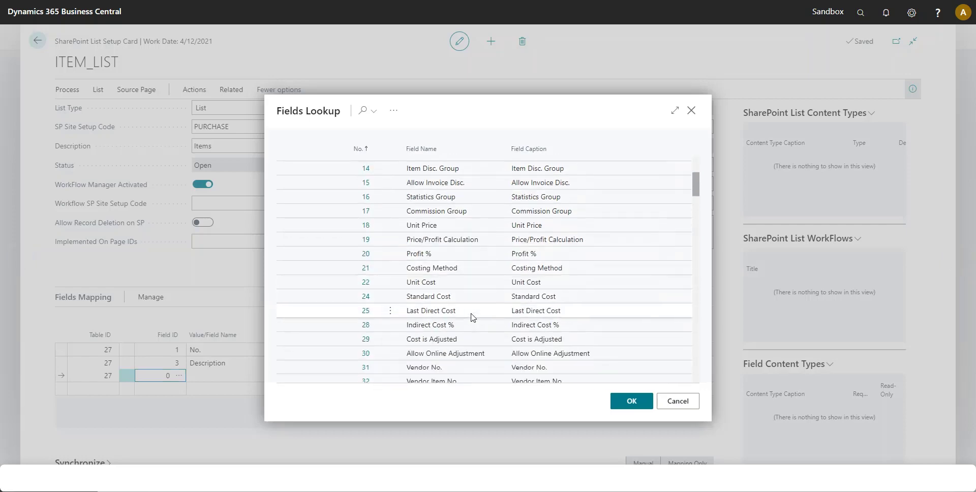
left_click(473, 367)
left_click(628, 400)
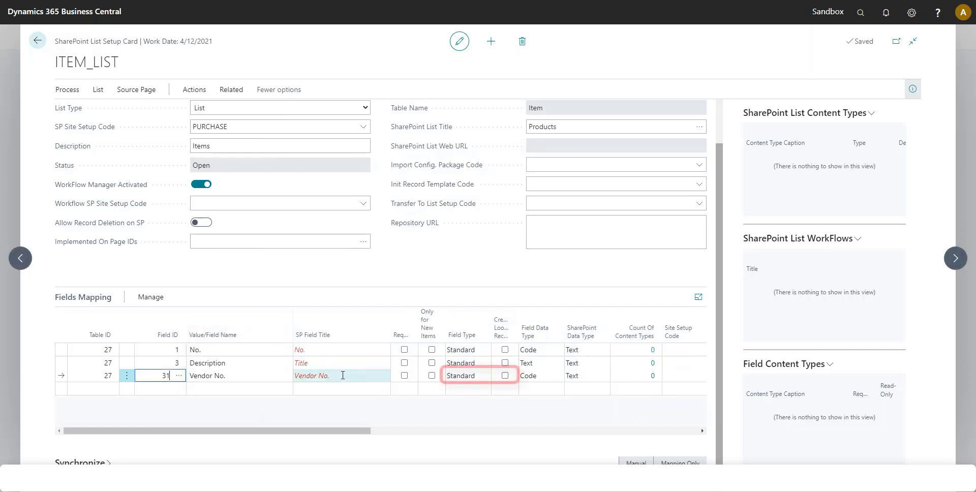
Set the Vendor No. line's Field Type and SharePoint Data Type to Lookup, and enable creation of lookup records for it.
left_click(478, 375)
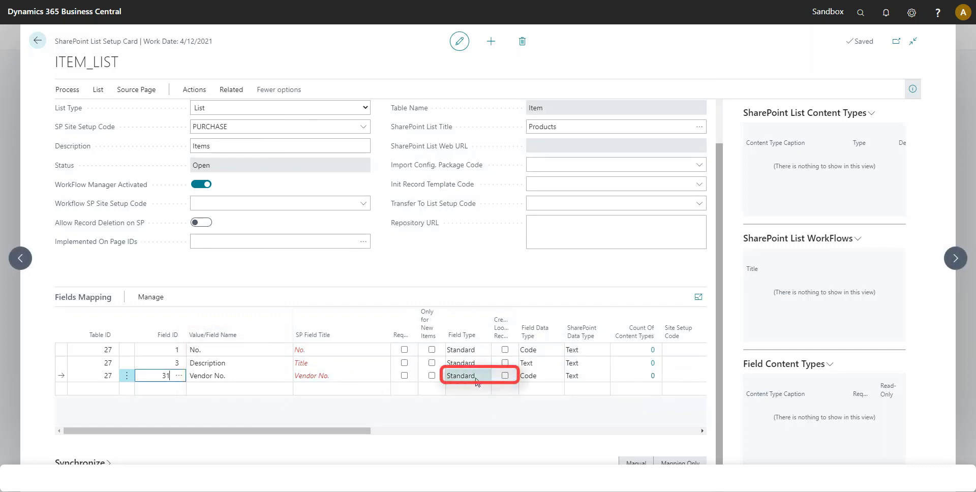
left_click(481, 376)
left_click(467, 399)
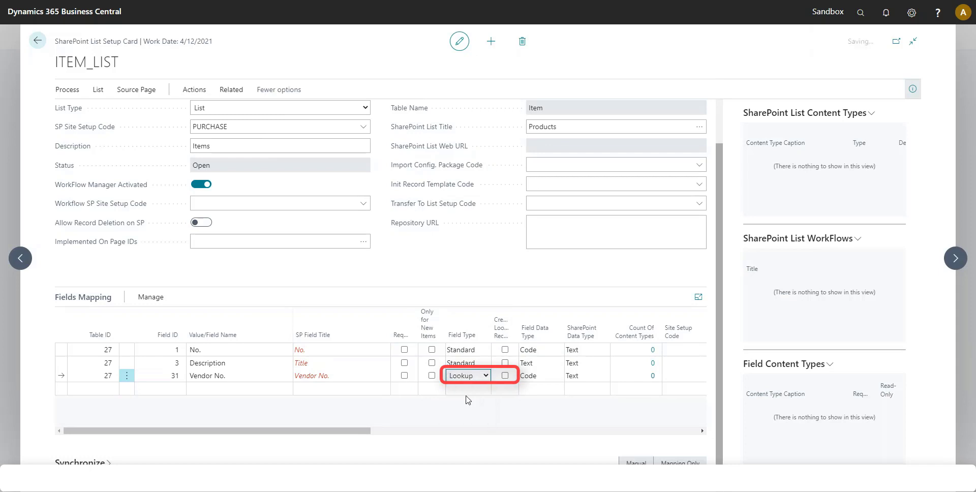
left_click(505, 376)
left_click(587, 375)
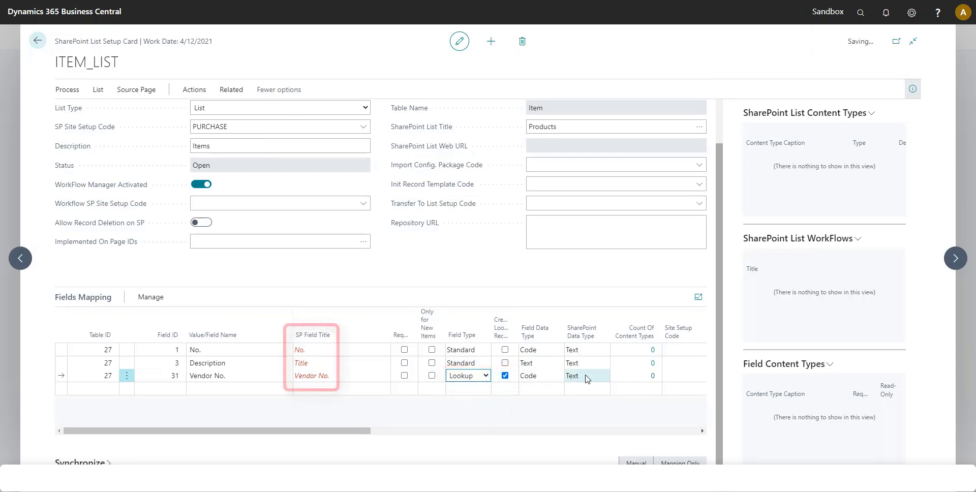
left_click(587, 375)
left_click(590, 283)
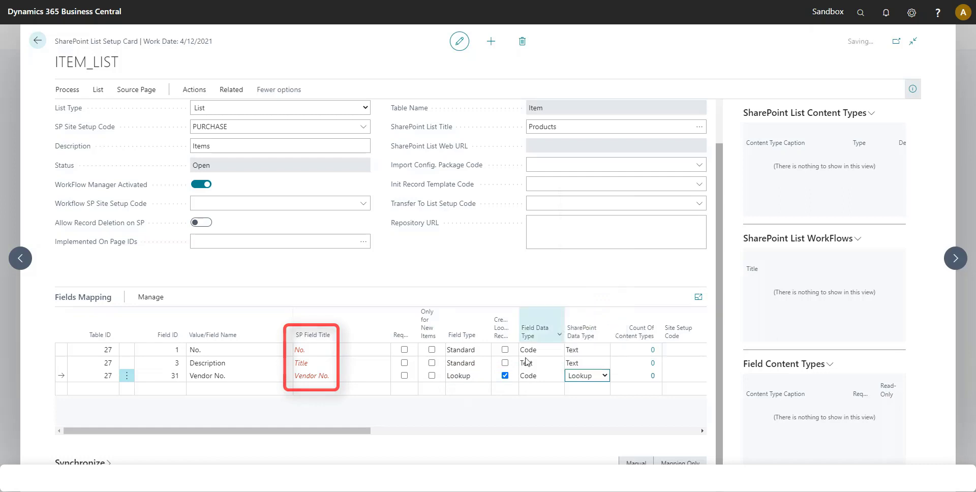
Choose Vendor as the Lookup SharePoint List Title for the Vendor No. mapping line.
left_click_drag(334, 432, 479, 432)
left_click(510, 376)
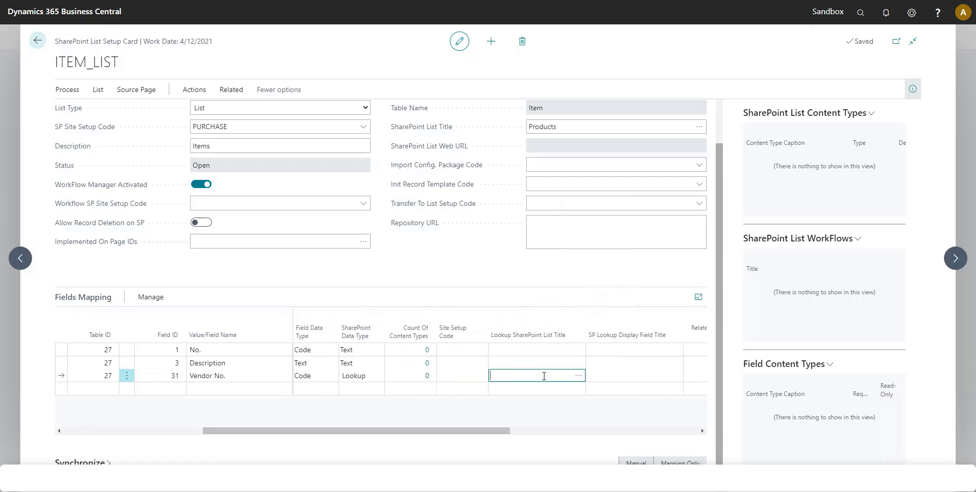
left_click(579, 376)
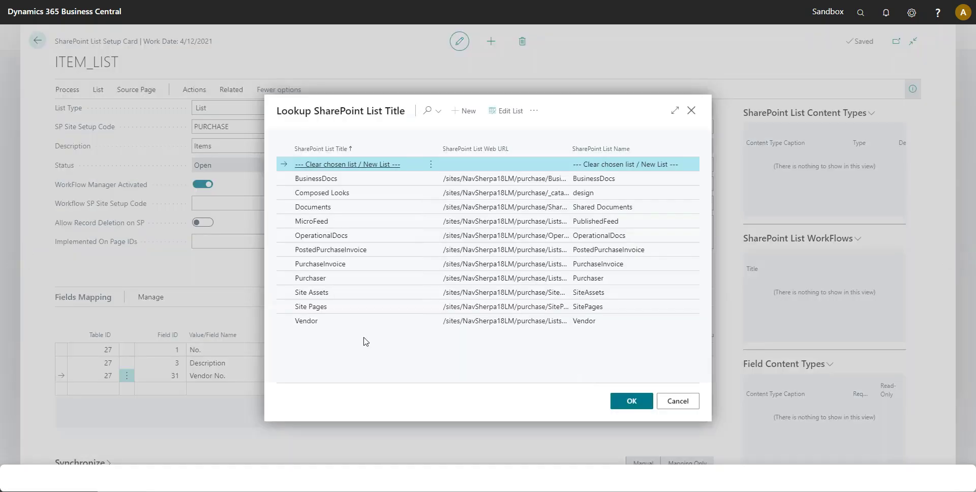
left_click(361, 320)
left_click(630, 401)
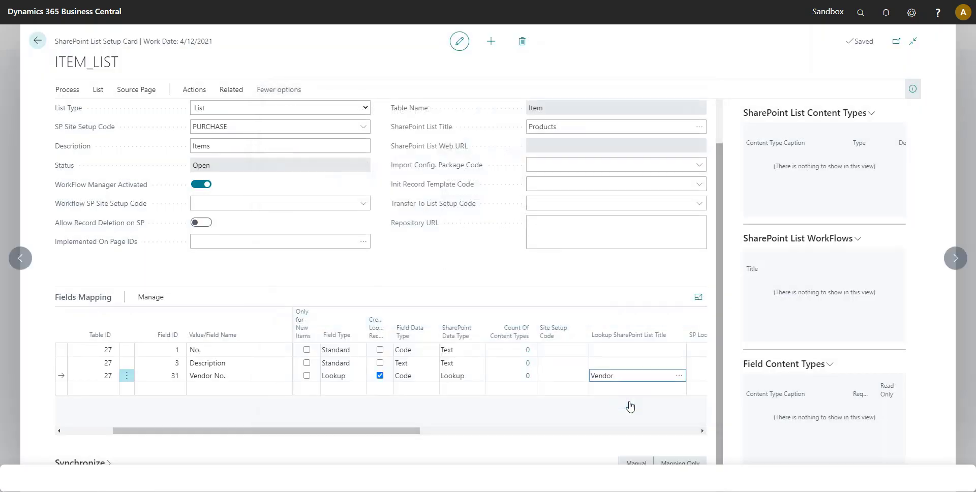
Choose VendorNo as the SP Lookup Display Field Title for the Vendor No. mapping line.
left_click_drag(426, 437, 461, 437)
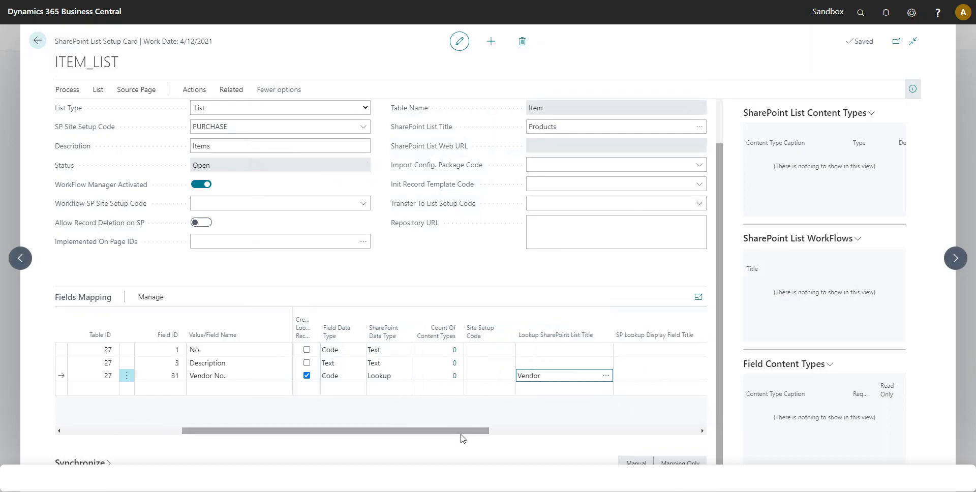
left_click(646, 377)
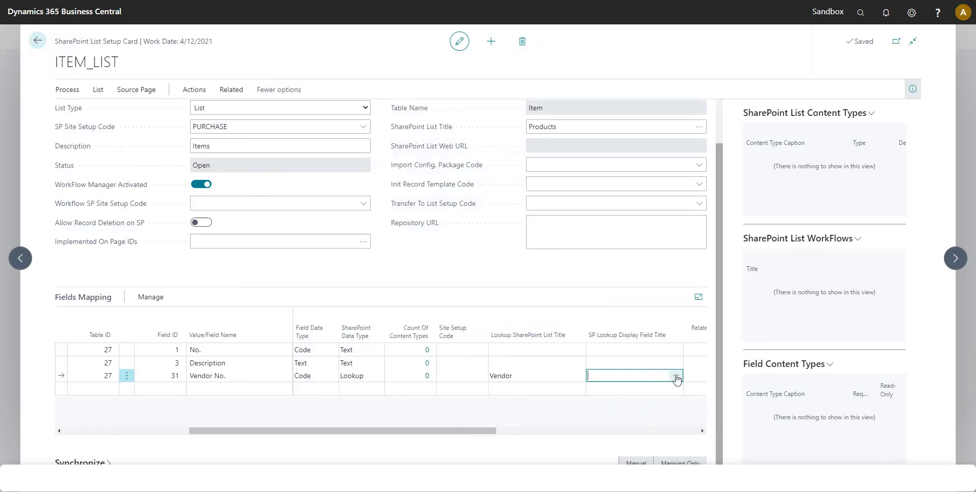
left_click(676, 376)
scroll(497, 300, "down", 2)
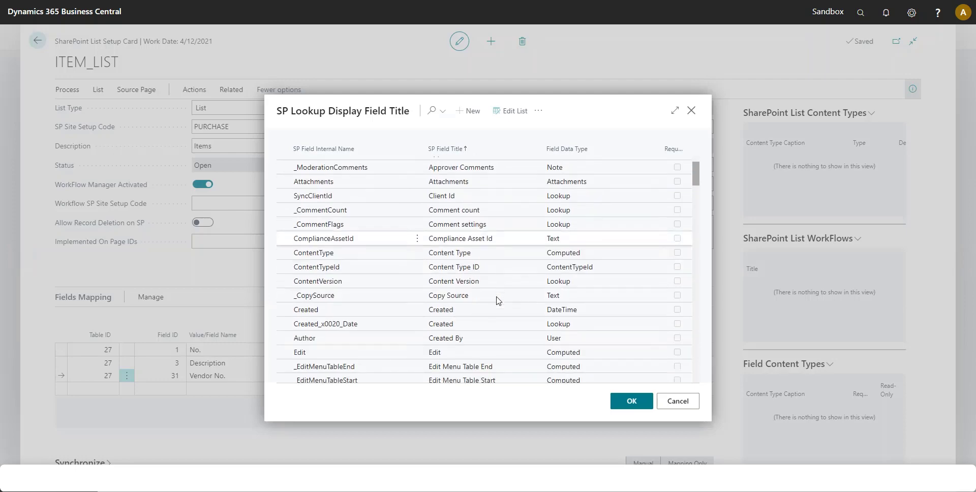
scroll(497, 300, "down", 20)
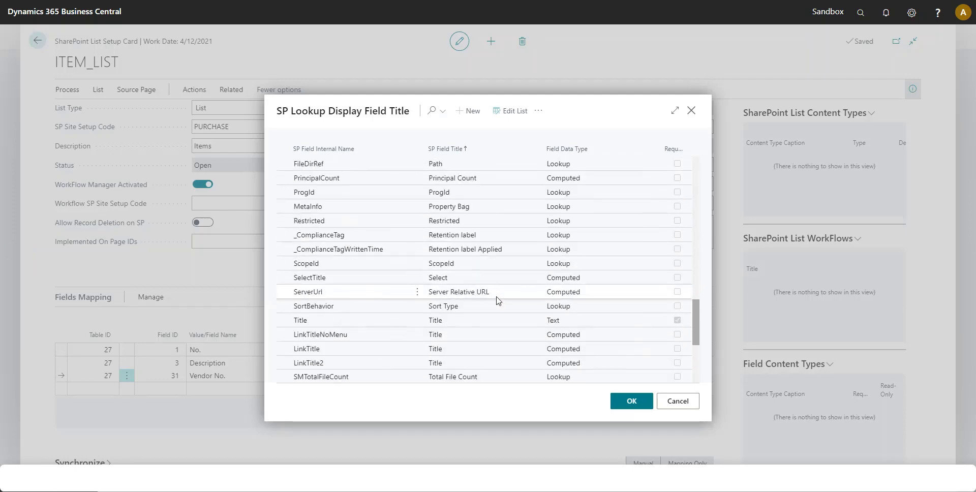
scroll(497, 301, "down", 5)
left_click(455, 325)
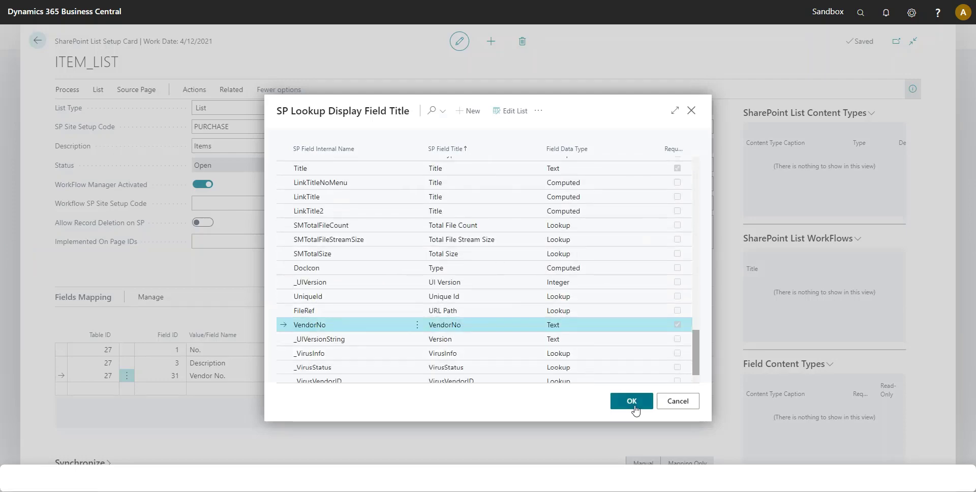
left_click(633, 407)
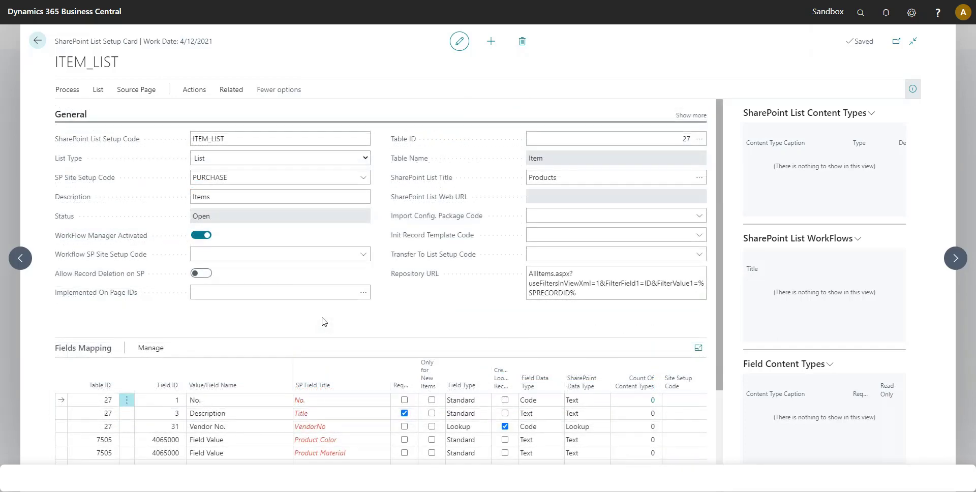
Deploy the ITEM_LIST setup to create the Products list on SharePoint, confirming the creation and closing the message.
left_click(195, 91)
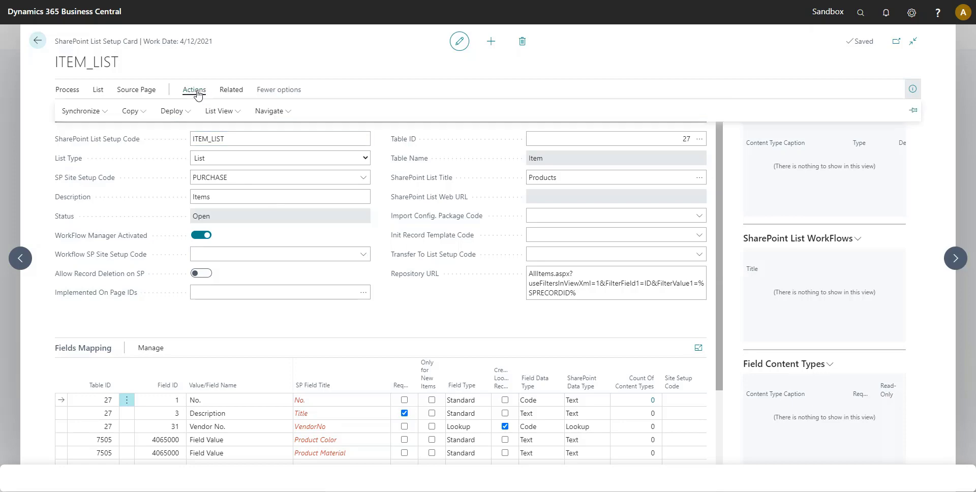
left_click(178, 116)
left_click(188, 132)
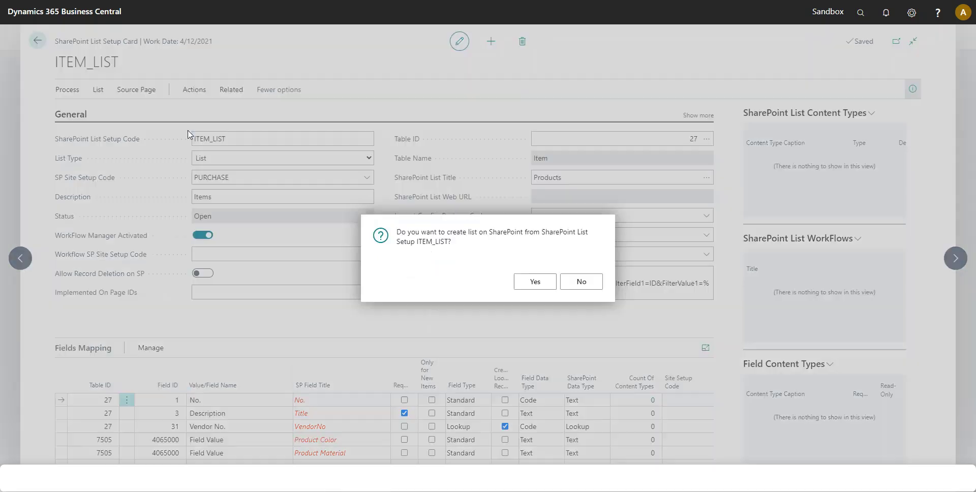
left_click(527, 294)
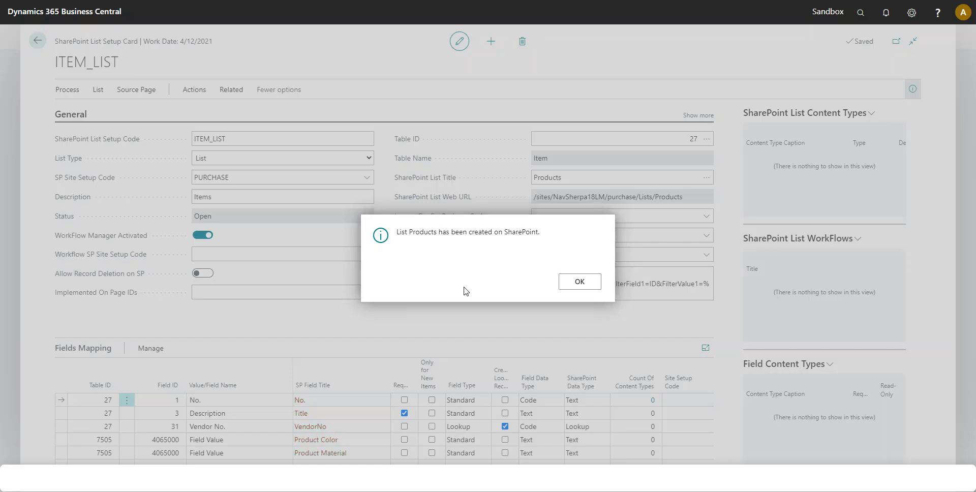
left_click(584, 283)
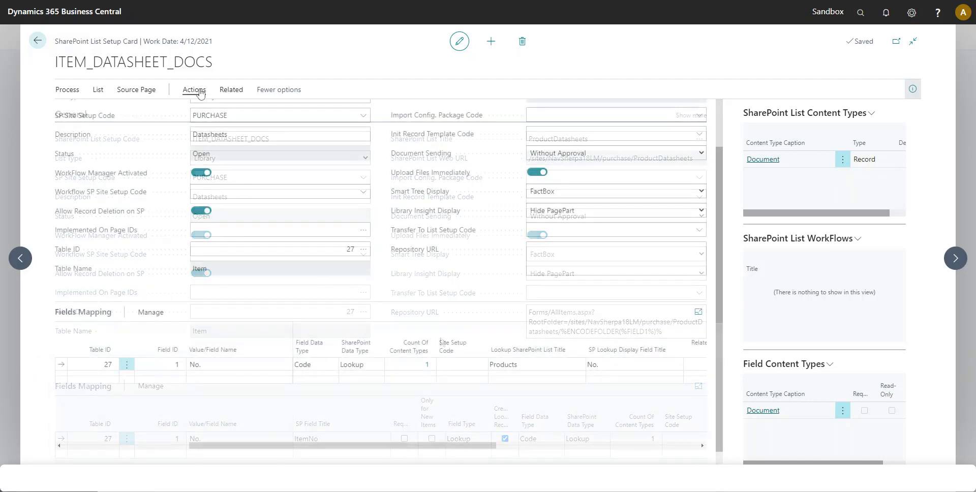
Deploy the ITEM_DATASHEET_DOCS setup to create the datasheets library on SharePoint, confirming the creation.
left_click(194, 90)
left_click(172, 111)
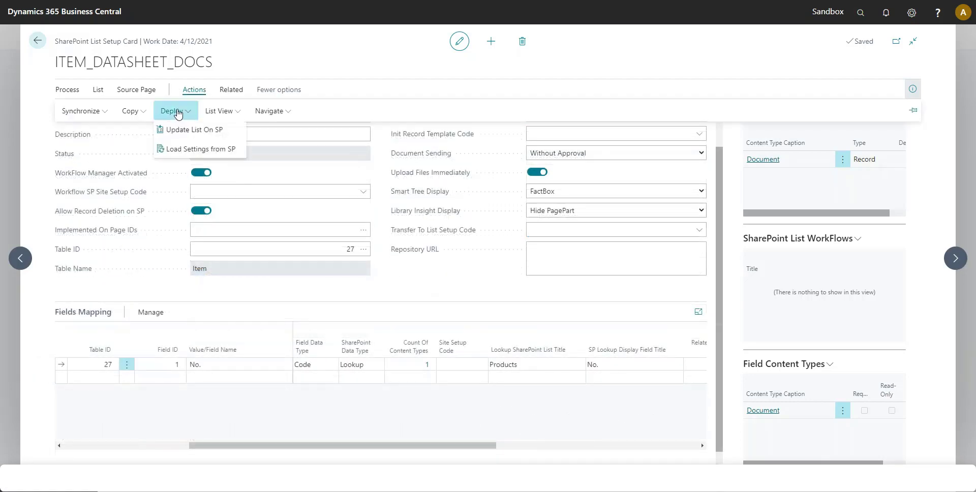
left_click(184, 130)
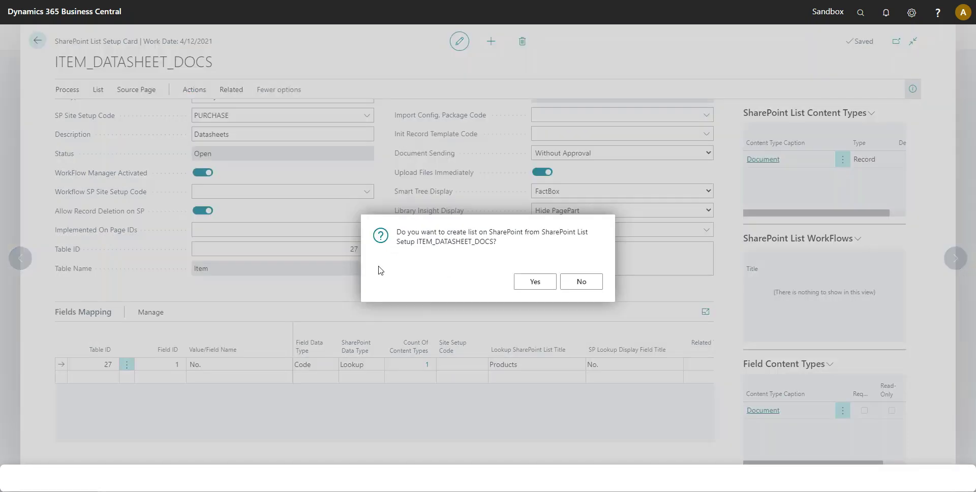
left_click(526, 284)
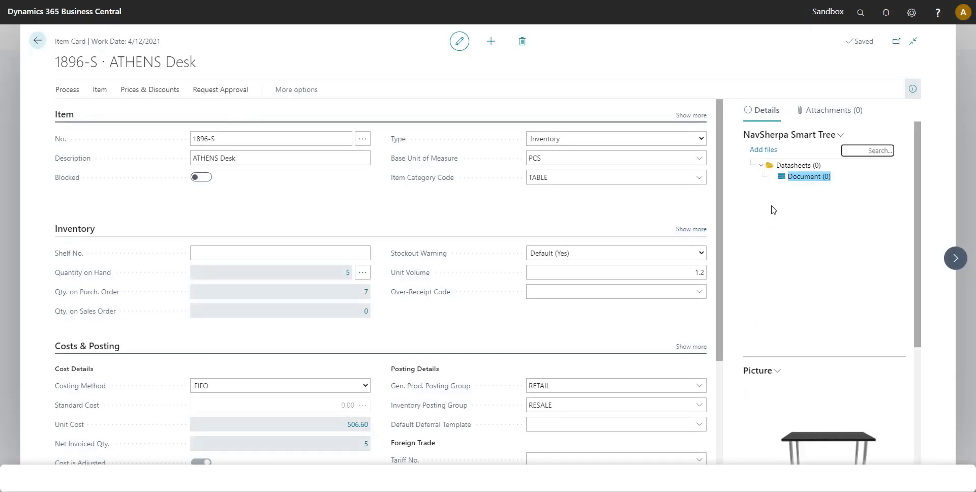
Upload the file Datasheet 1896-S to the Document node under Datasheets on the ATHENS Desk item card, and close the message.
right_click(808, 182)
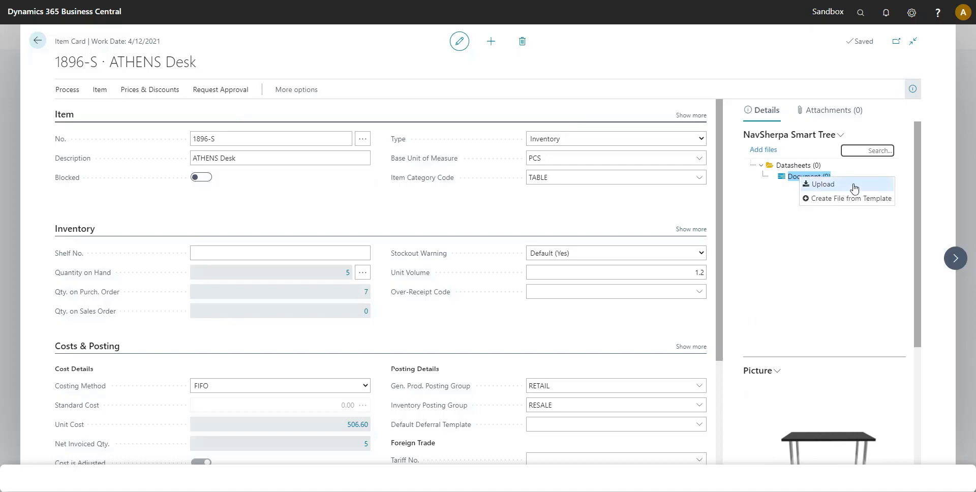
scroll(855, 188, "down", 1)
key("Return")
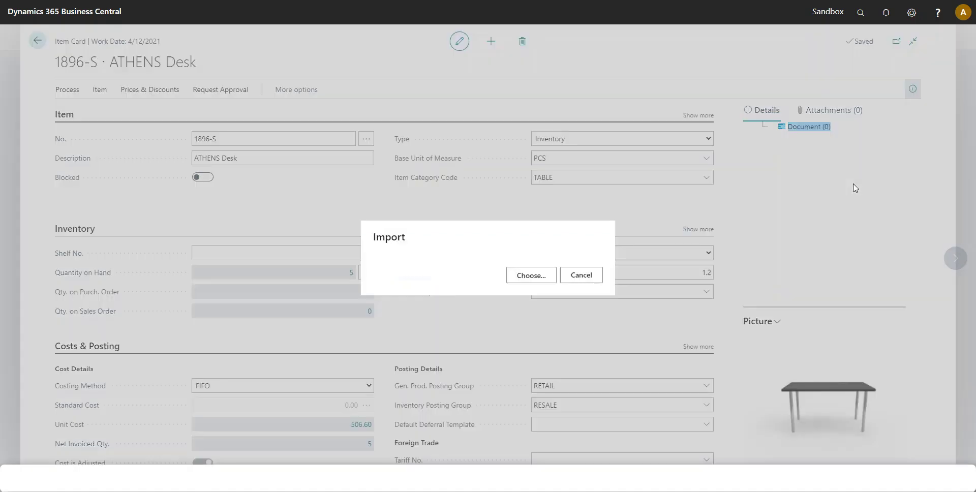
left_click(534, 277)
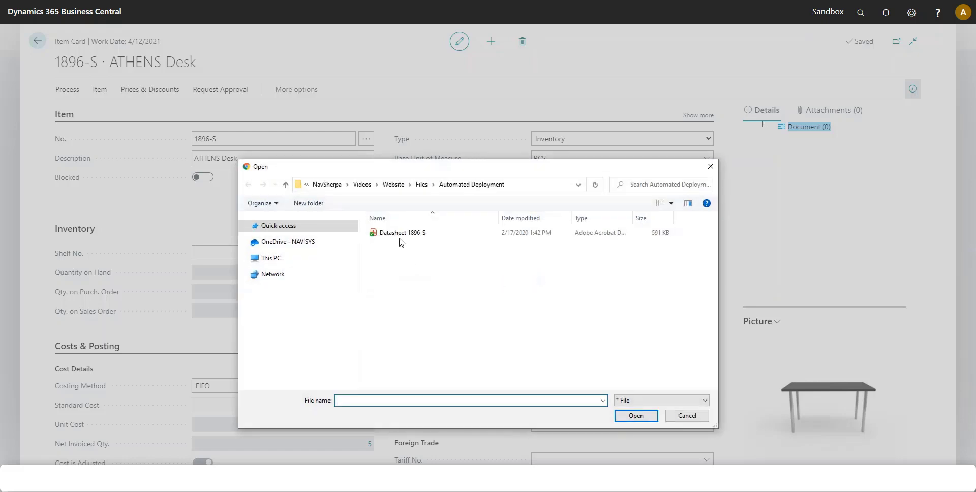
left_click(397, 235)
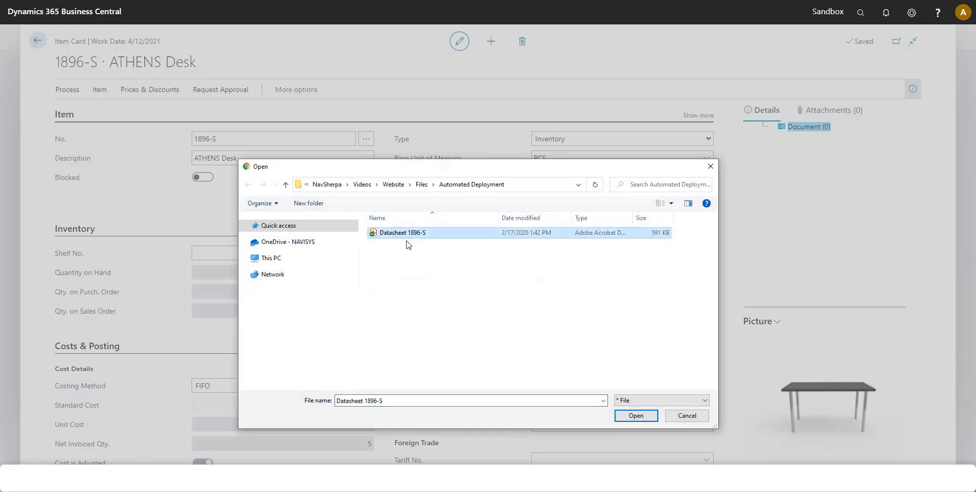
left_click(637, 417)
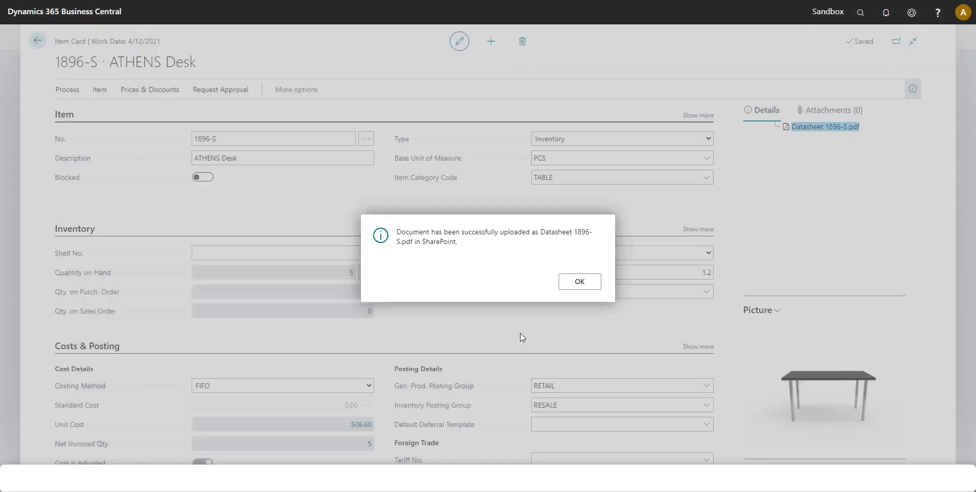
left_click(582, 283)
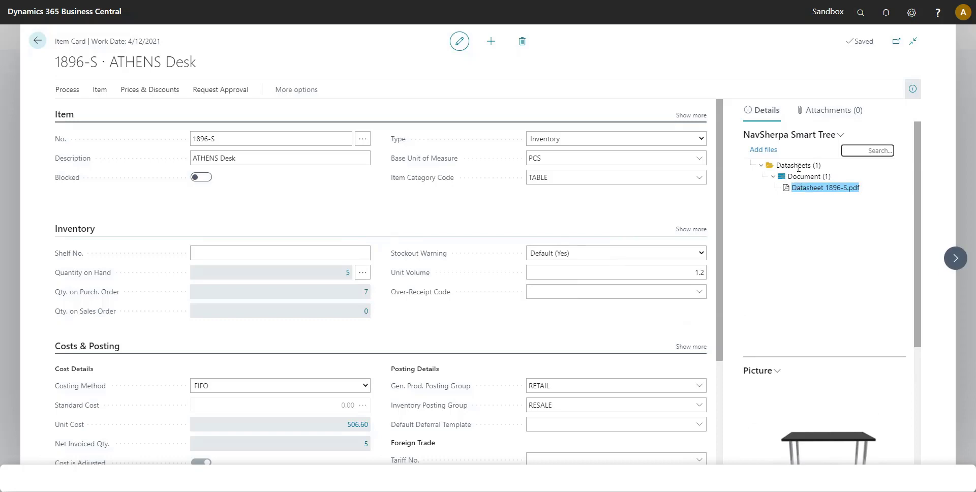
Open the item's Datasheets folder in SharePoint and follow the ItemNo lookup link 1896-S of the uploaded datasheet.
right_click(798, 165)
left_click(846, 174)
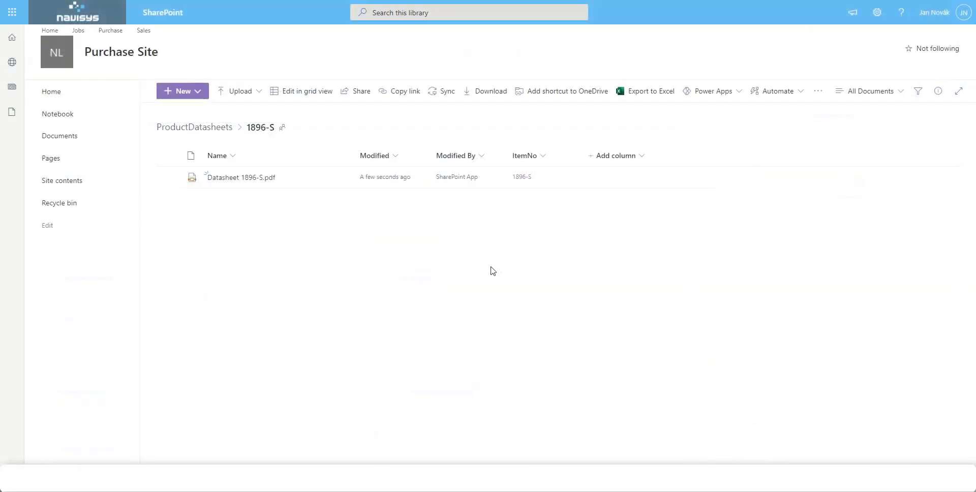
left_click(522, 178)
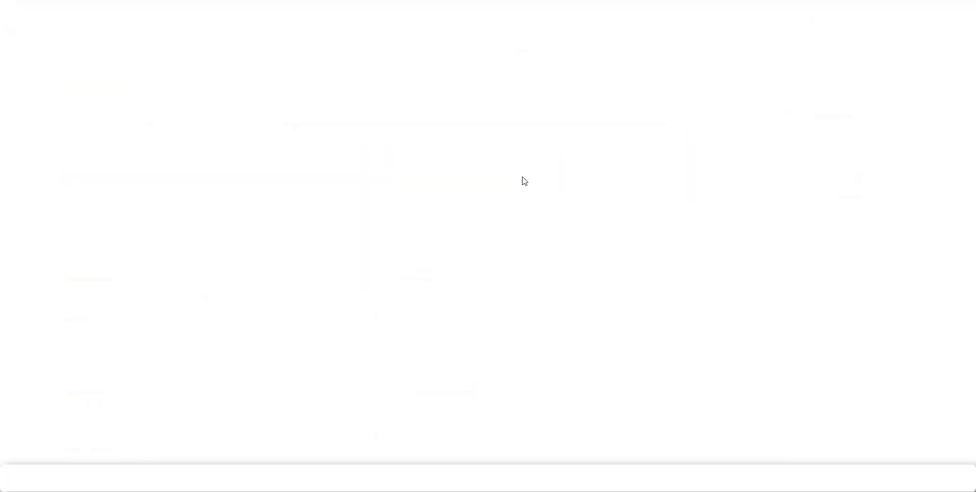